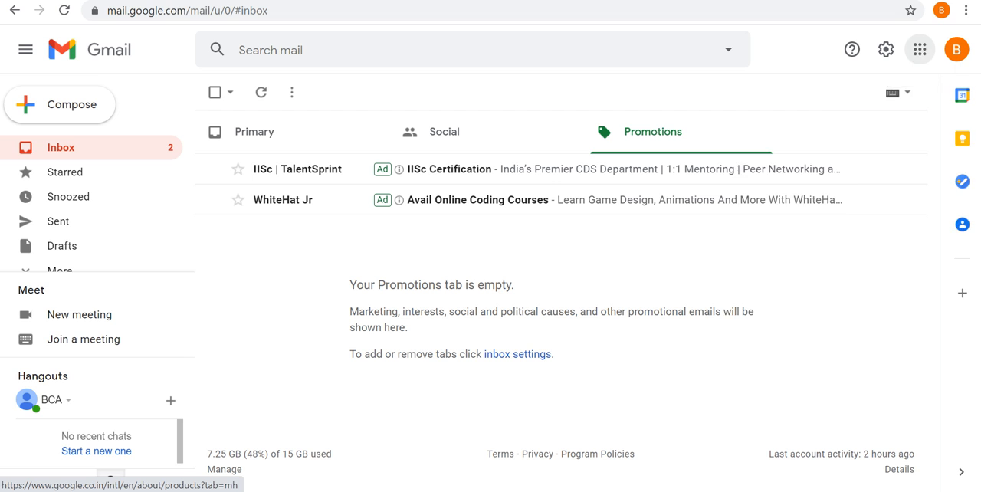
# Switch from Gmail to Google Drive and create a new blank Google Sheets spreadsheet in My Drive.
pyautogui.click(920, 49)
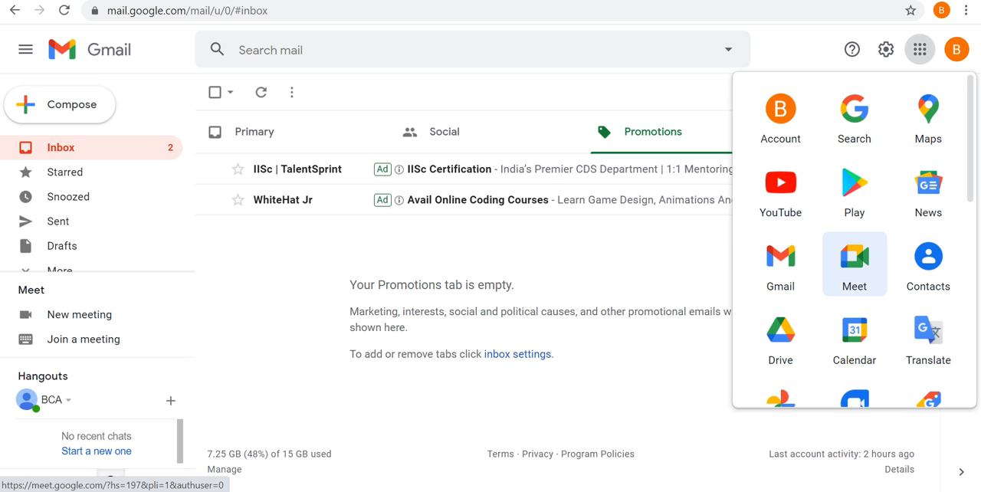
pyautogui.click(781, 336)
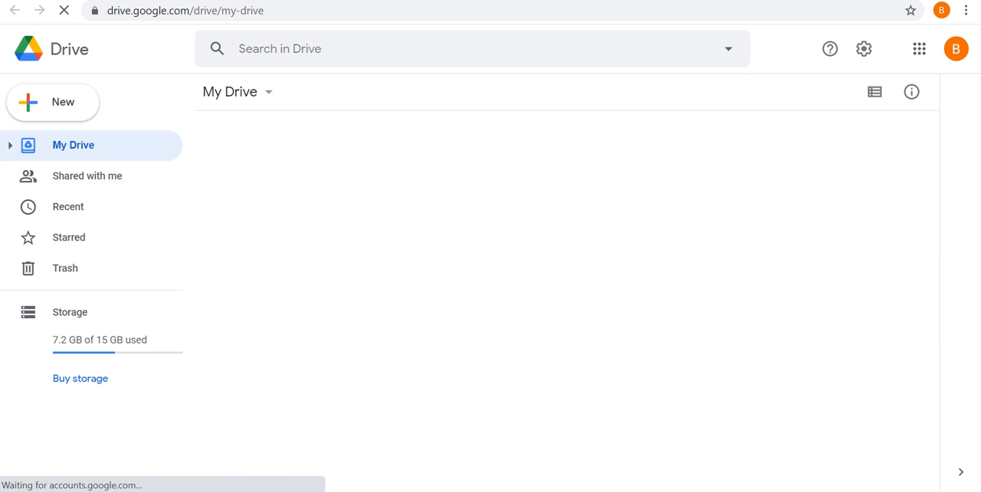
pyautogui.scroll(-10, 567, 292)
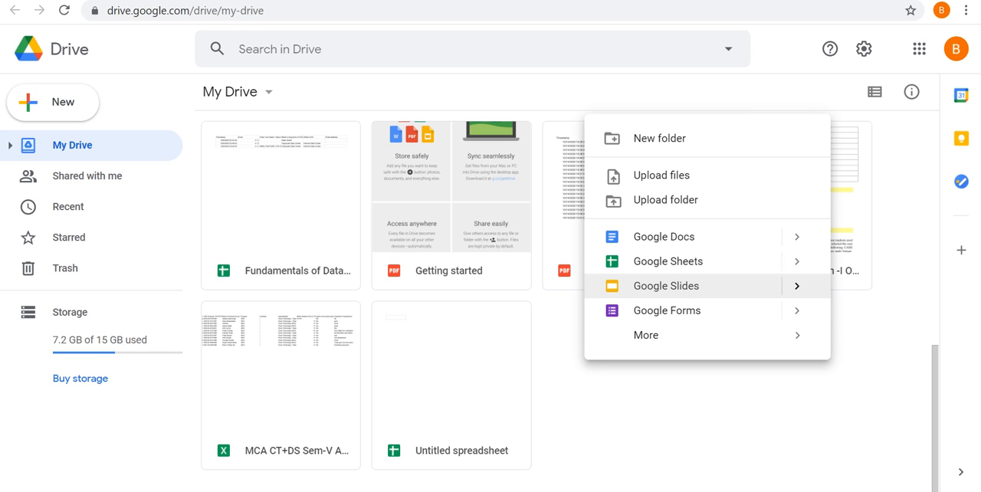
pyautogui.click(668, 261)
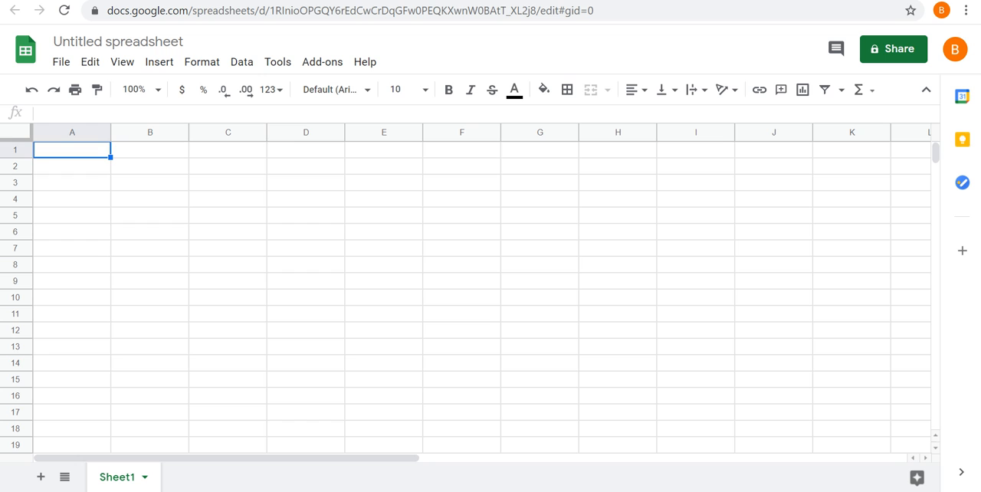
# Enter the column header "Enlish Word" in cell B2.
pyautogui.click(151, 166)
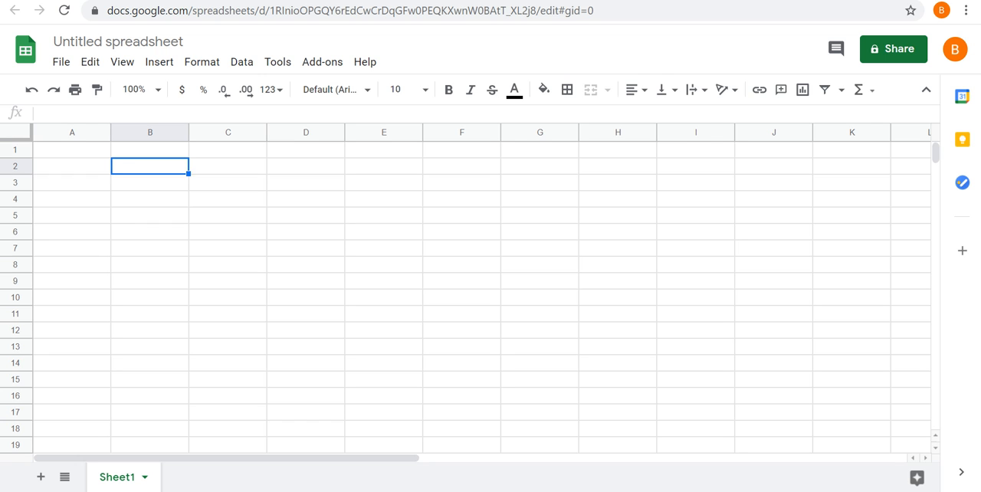
pyautogui.press('capslock')
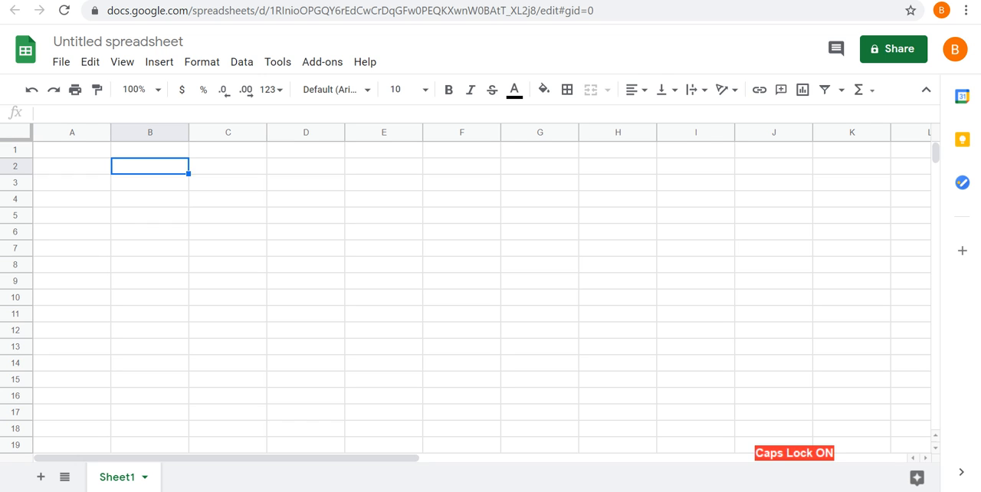
pyautogui.write('E')
pyautogui.press('capslock')
pyautogui.write('n')
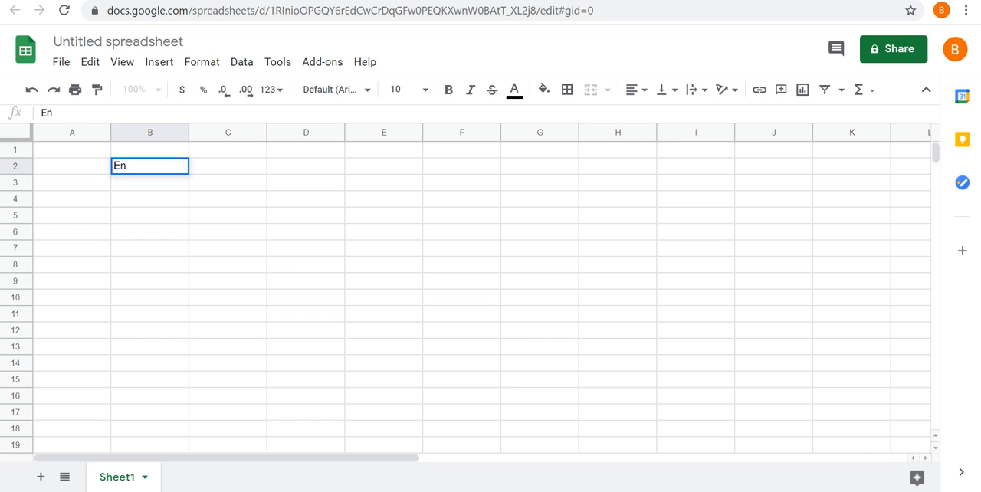
pyautogui.write('lish')
pyautogui.press('capslock')
pyautogui.write('W')
pyautogui.press('capslock')
pyautogui.write('ord')
pyautogui.press('Tab')
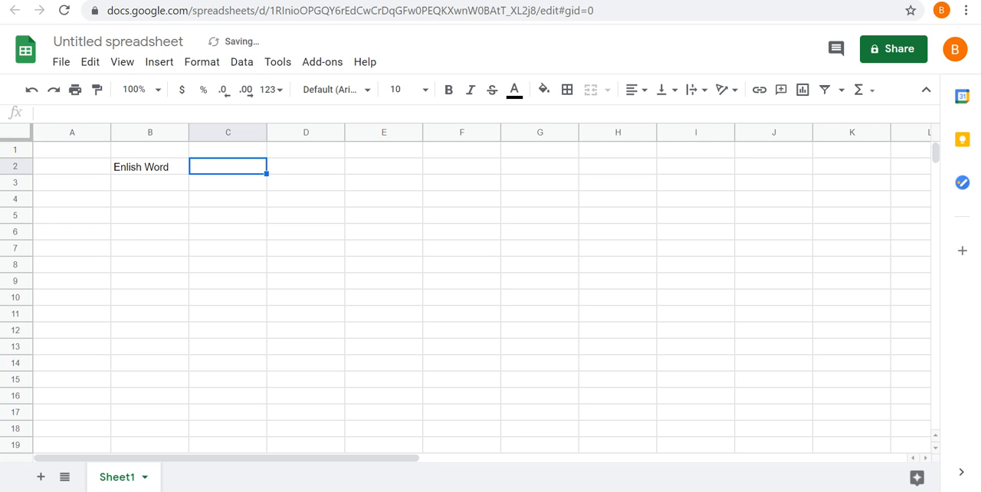
# Enter the column header "Marathi Word" in cell C2.
pyautogui.press('capslock')
pyautogui.write('M')
pyautogui.press('capslock')
pyautogui.write('ara')
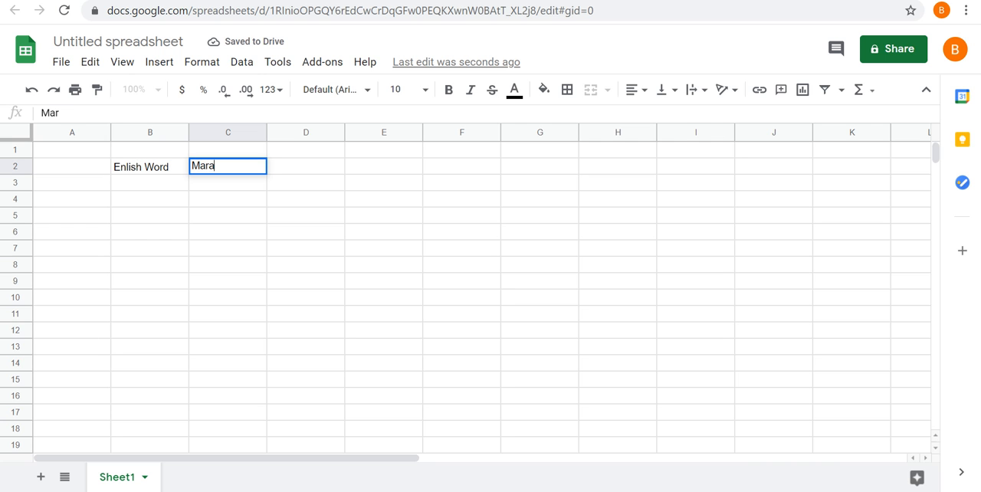
pyautogui.write('thi')
pyautogui.press('capslock')
pyautogui.write('W')
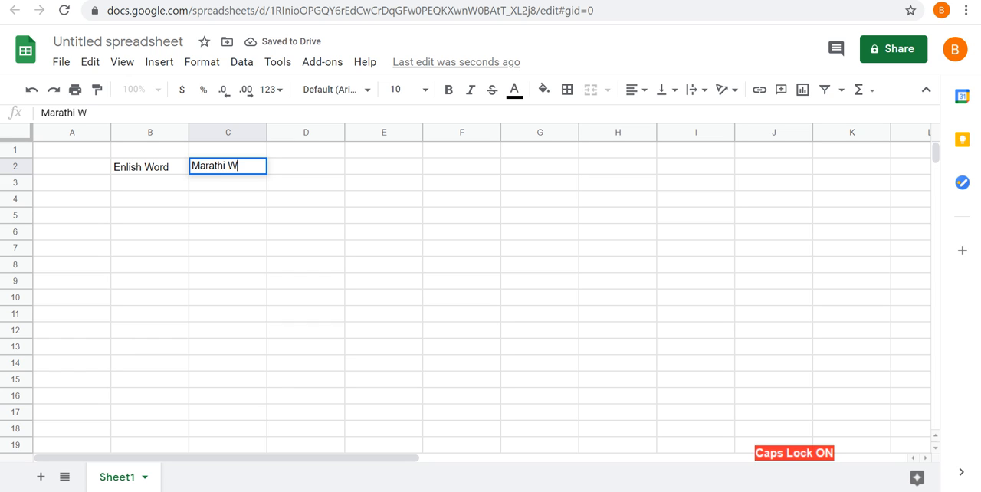
pyautogui.press('capslock')
pyautogui.write('ord')
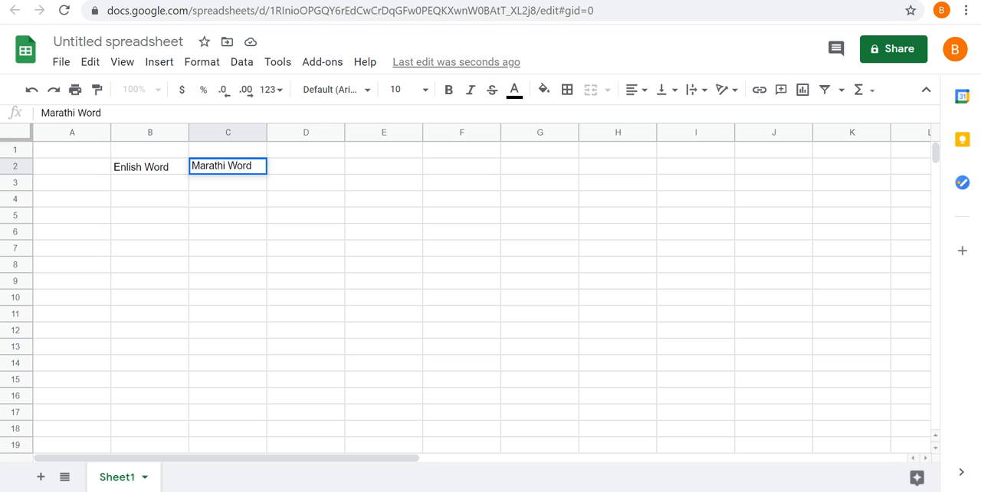
pyautogui.click(228, 200)
# Widen columns B and C so they are roomier than their header texts.
pyautogui.moveTo(189, 132); pyautogui.dragTo(214, 133)
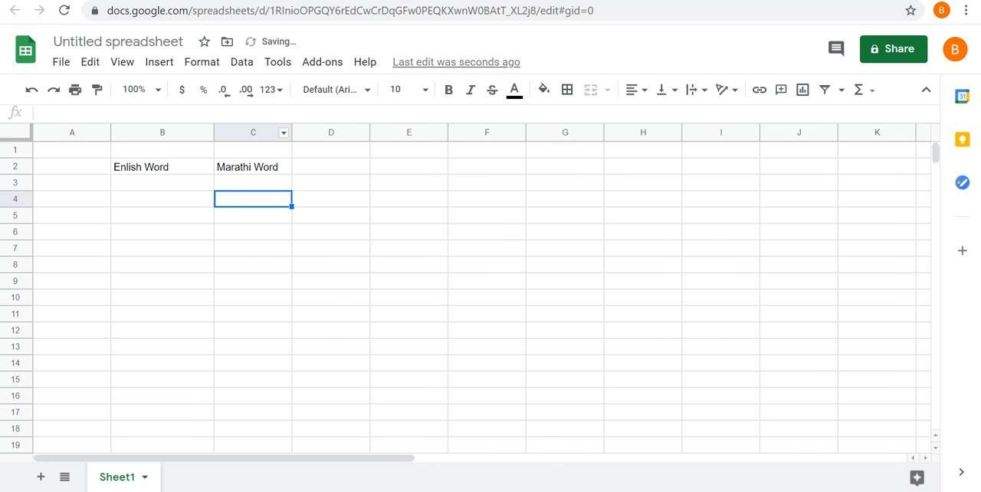
pyautogui.moveTo(292, 133); pyautogui.dragTo(337, 133)
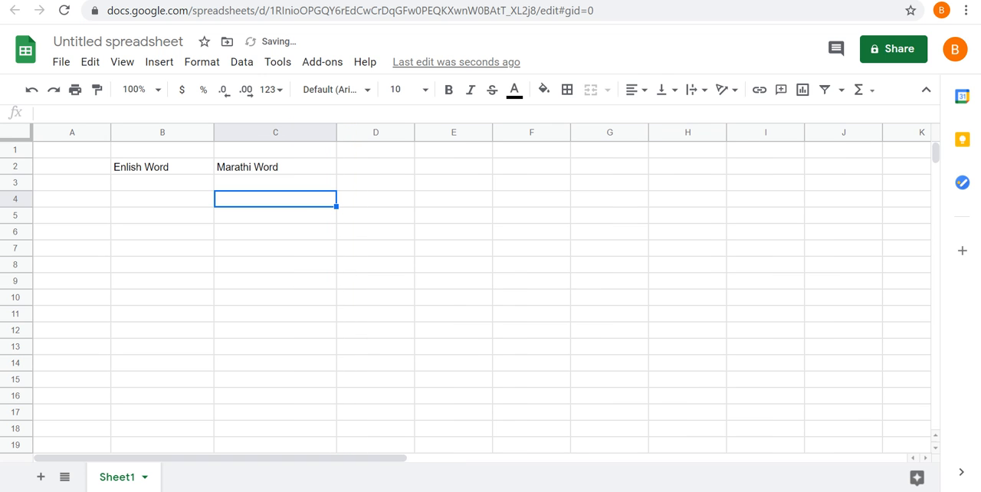
# Format the header cells B2:C2 as bold with a red fill colour.
pyautogui.moveTo(162, 168); pyautogui.dragTo(268, 167)
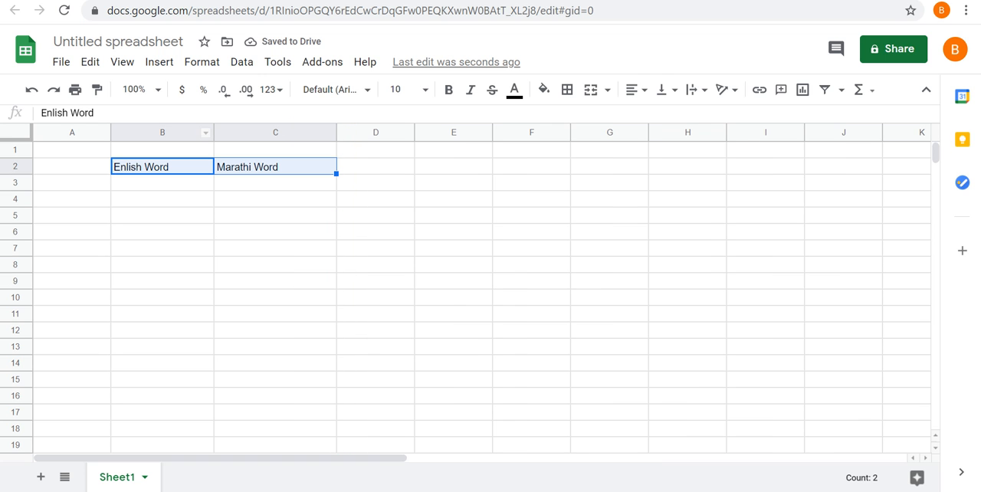
pyautogui.click(448, 89)
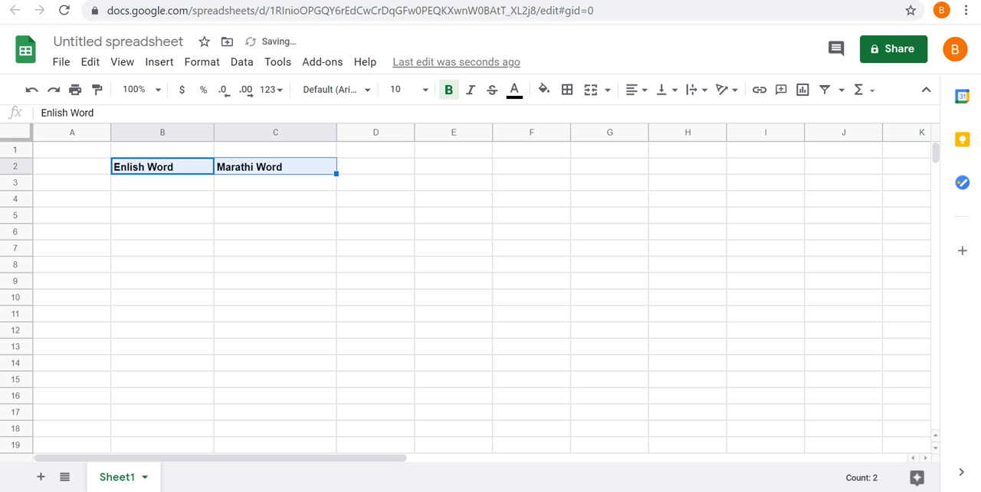
pyautogui.click(545, 90)
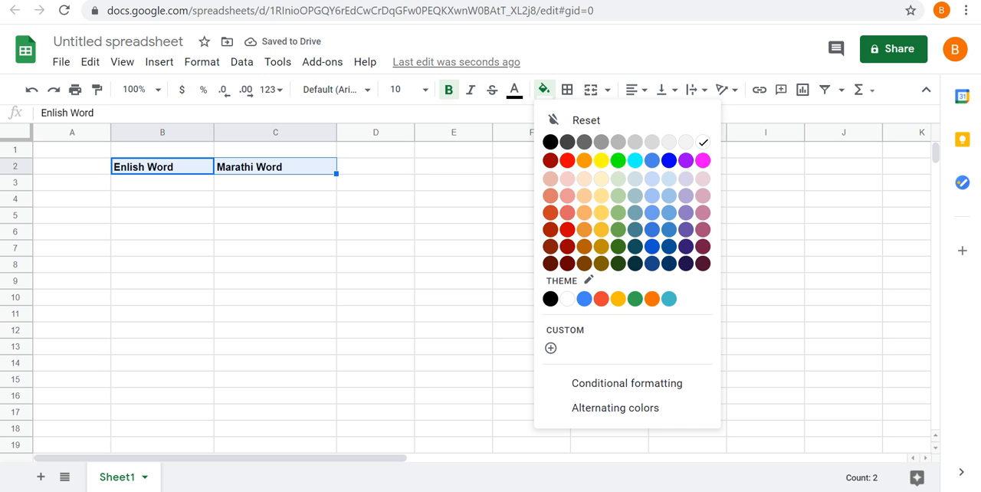
pyautogui.click(567, 160)
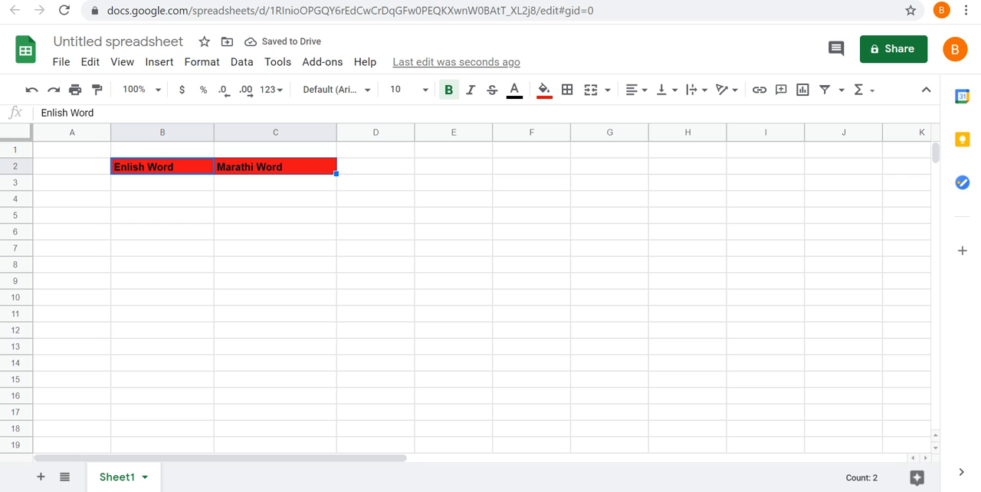
# Enter the word "Welcome" in cell B3, under the first header.
pyautogui.click(163, 183)
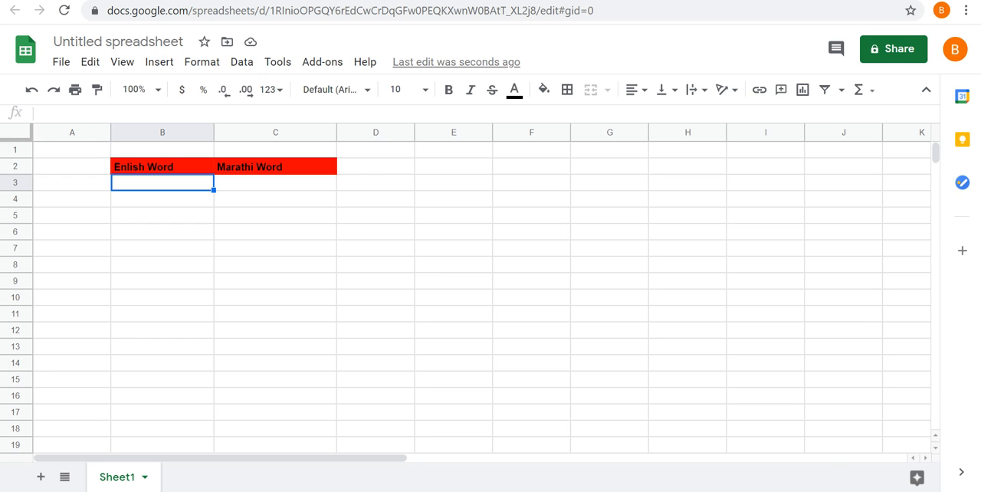
pyautogui.press('capslock')
pyautogui.write('W')
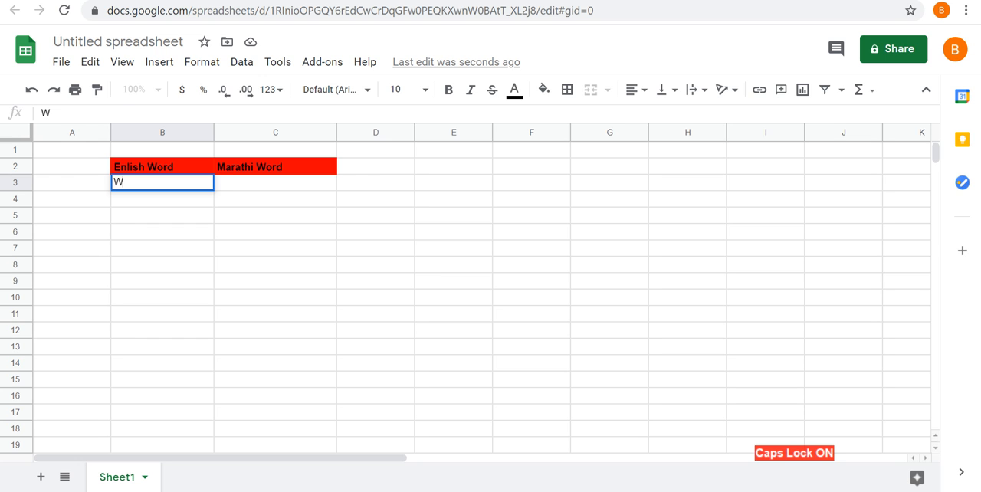
pyautogui.press('capslock')
pyautogui.write('elcome')
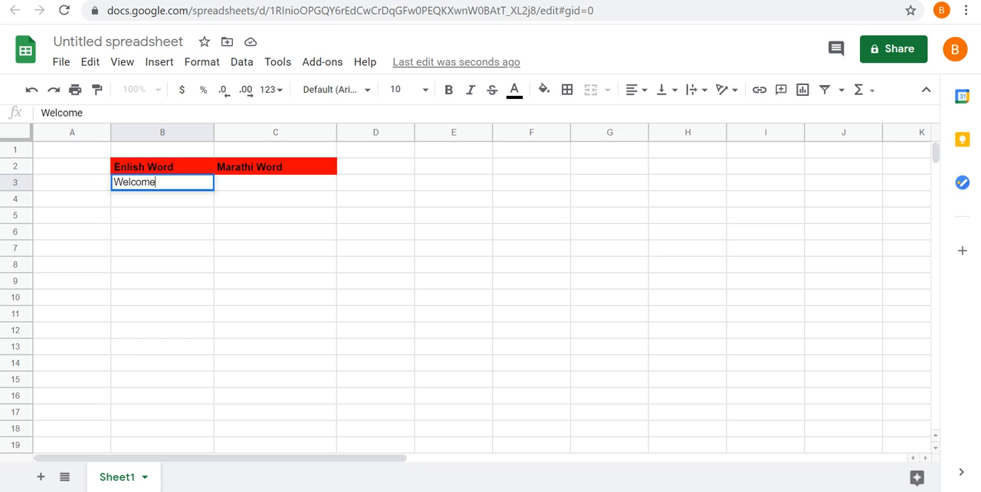
pyautogui.press('Tab')
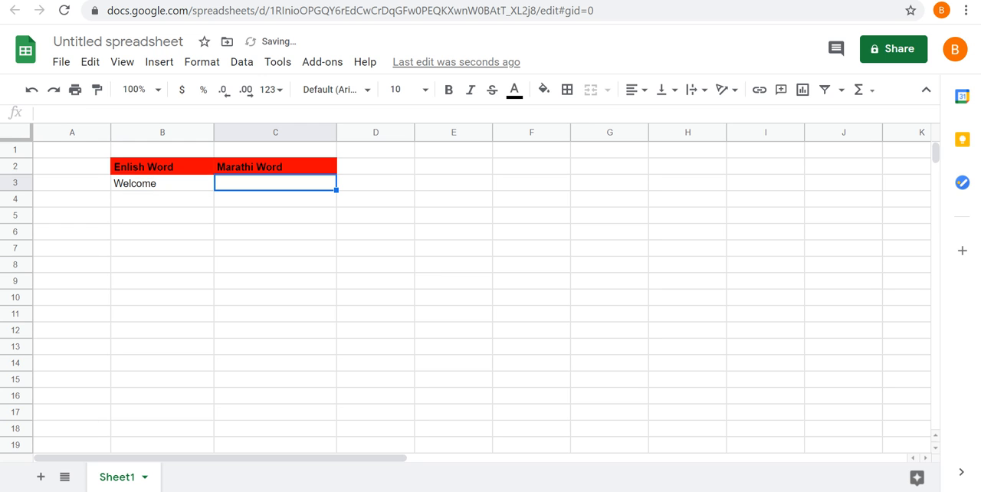
# Start a GOOGLETRANSLATE formula in cell C3 with cell B3 as the text to translate.
pyautogui.write('=')
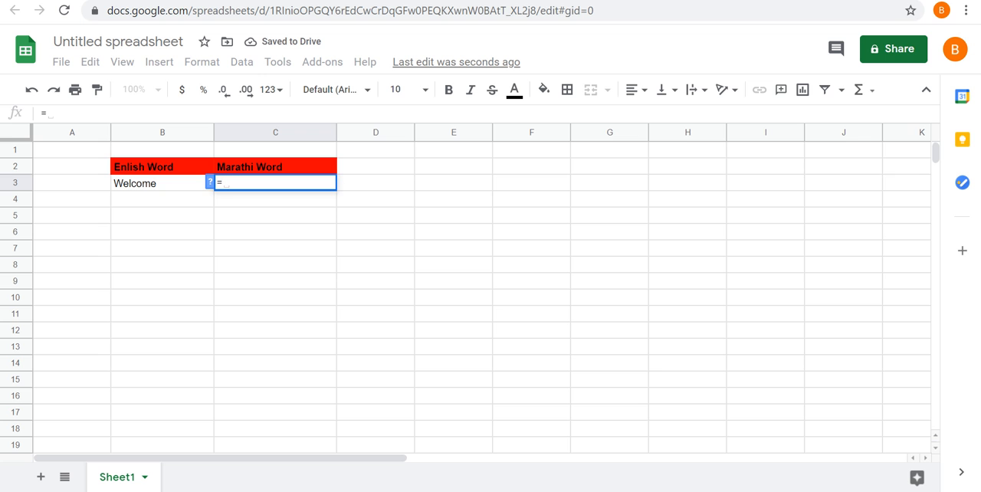
pyautogui.write('goo')
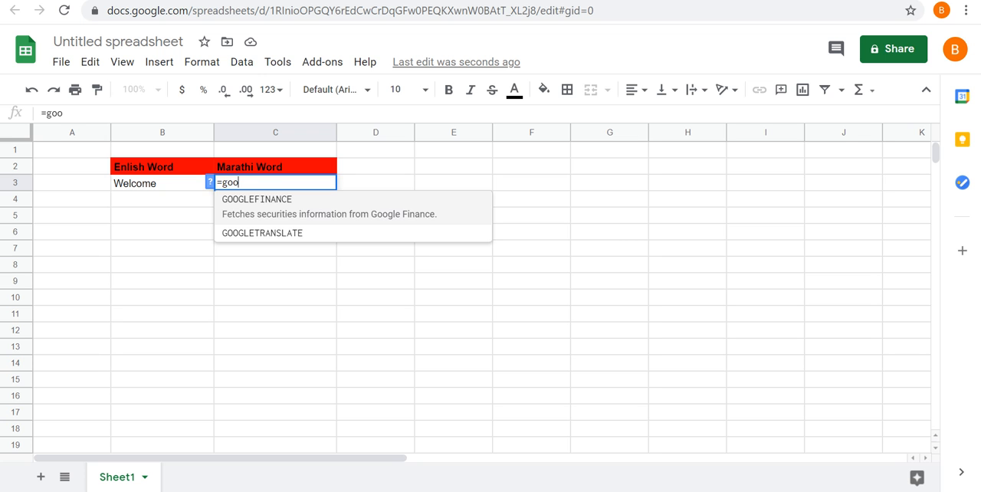
pyautogui.press('Down')
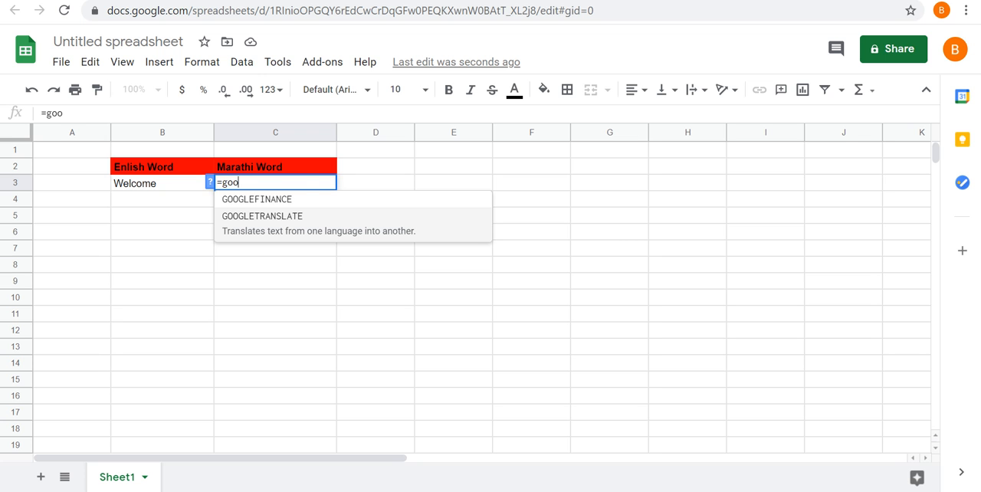
pyautogui.press('Tab')
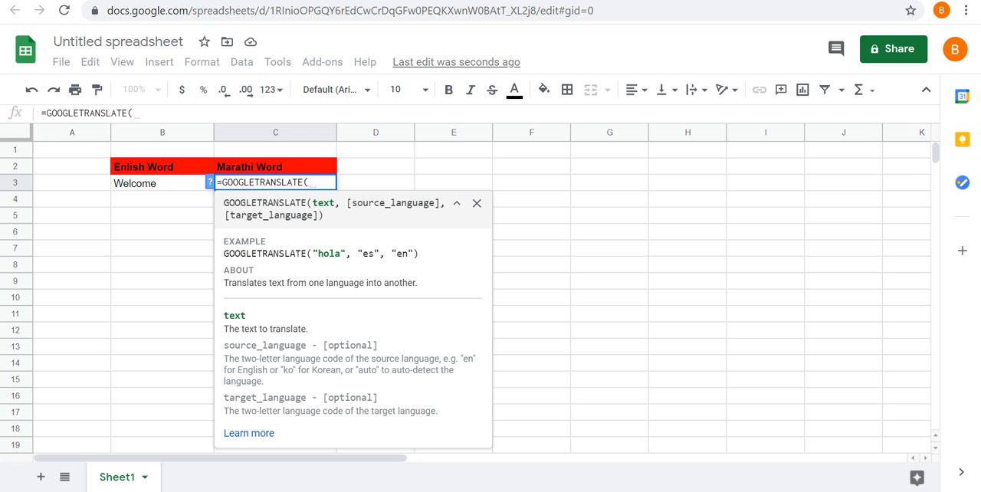
pyautogui.click(161, 183)
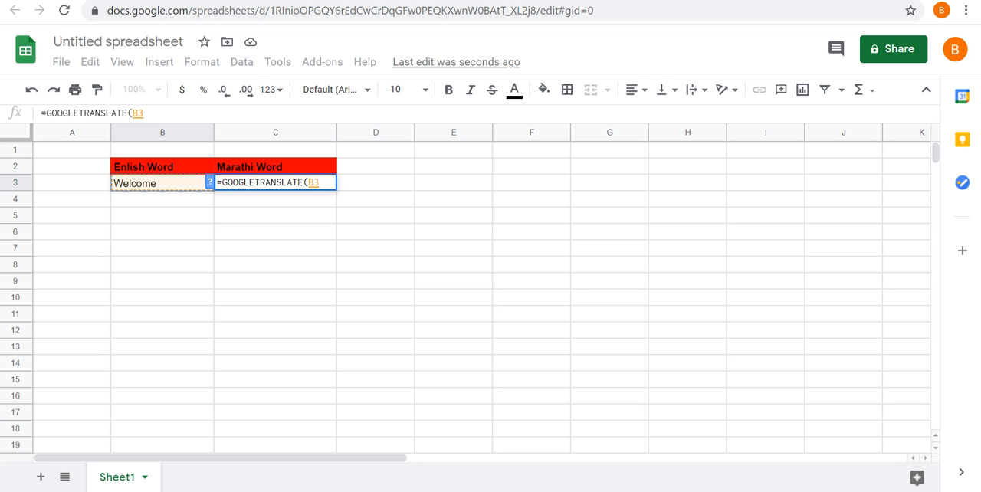
# Complete the C3 formula with source language "en" and target language "mr", giving =GOOGLETRANSLATE(B3,"en","mr").
pyautogui.write(',')
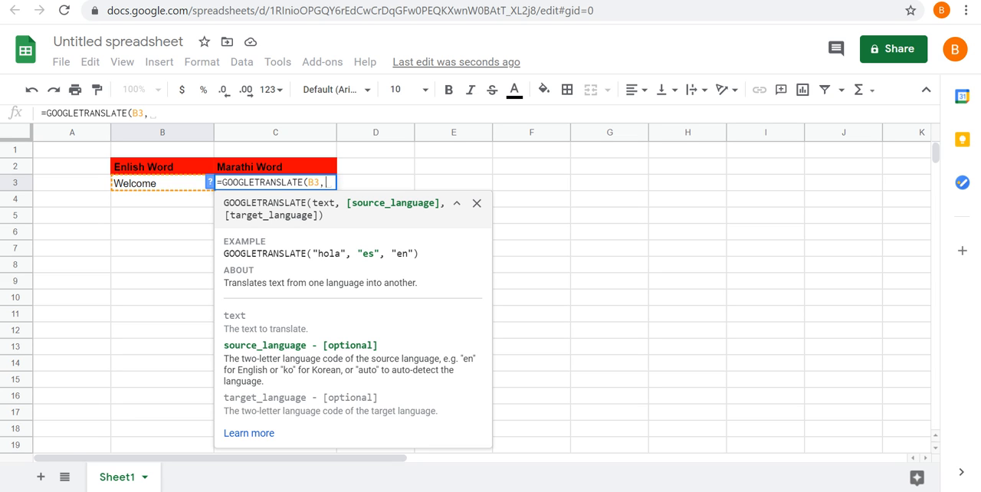
pyautogui.write('"e')
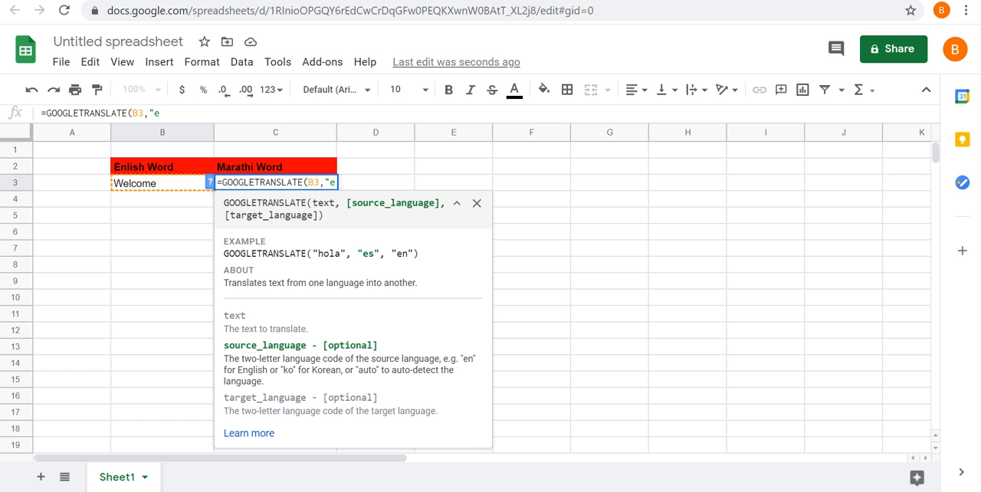
pyautogui.write('nd')
pyautogui.press('BackSpace')
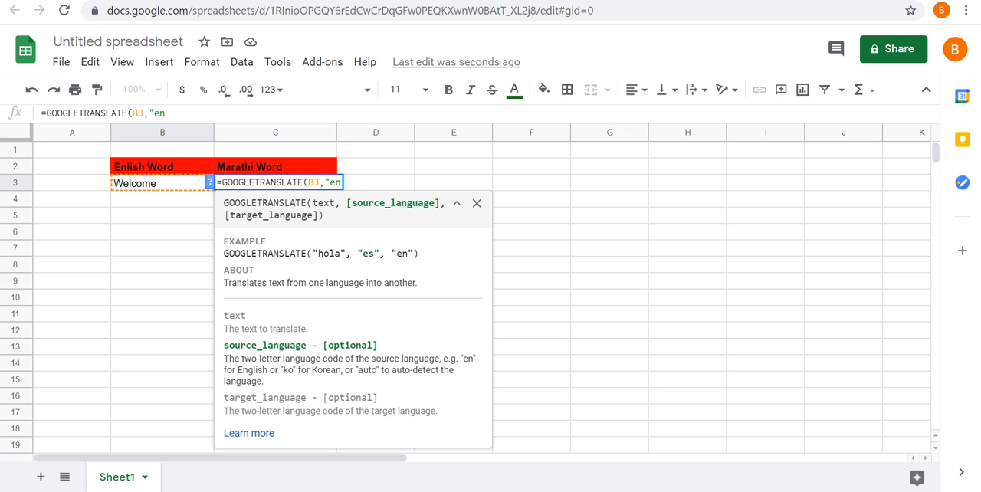
pyautogui.write('",')
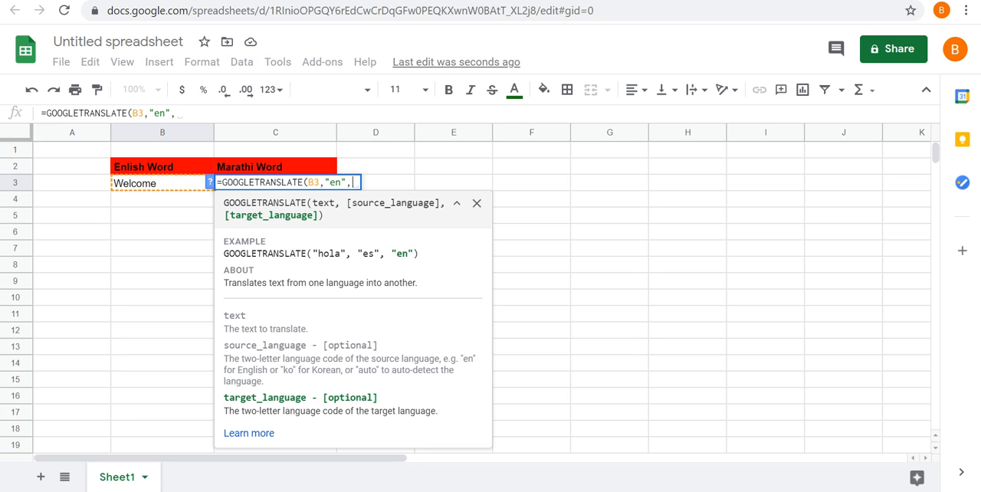
pyautogui.write('"')
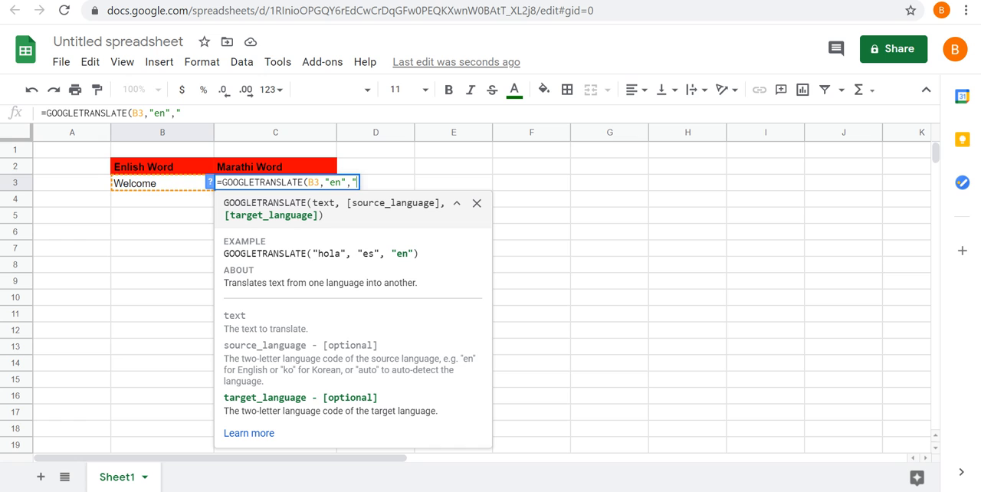
pyautogui.write('mr")')
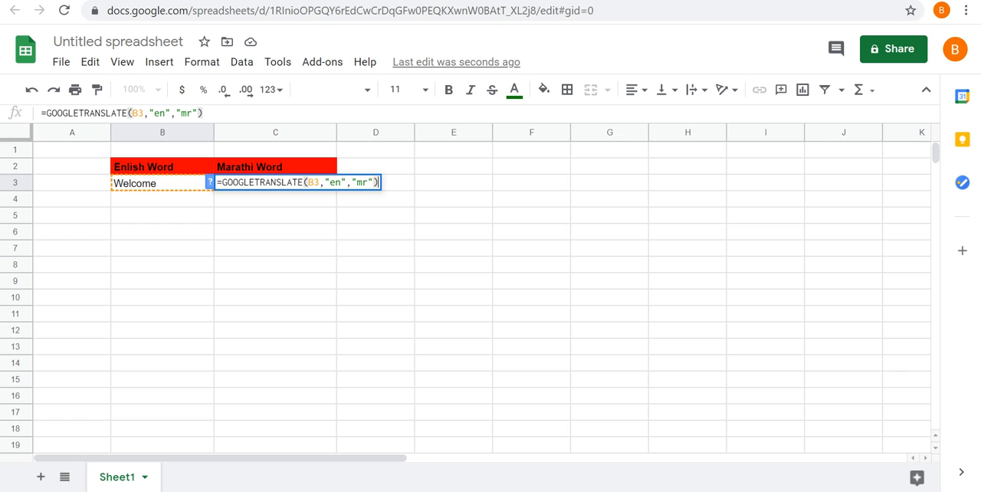
pyautogui.press('Return')
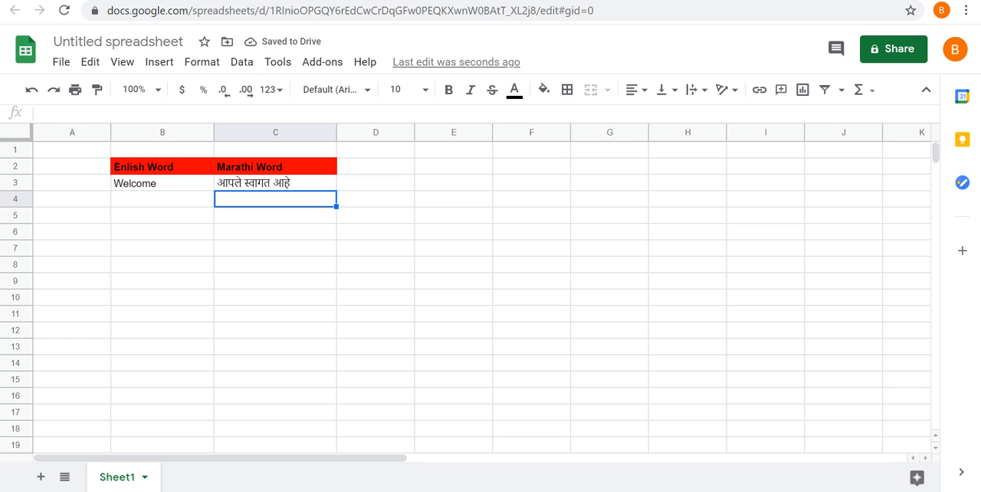
# Correct the spelling of the header in cell B2 so it reads "English Word".
pyautogui.click(162, 184)
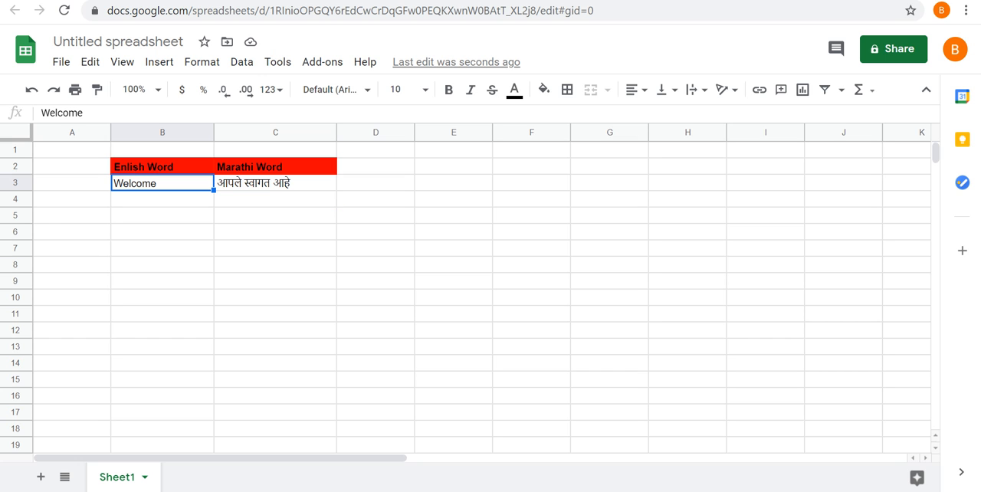
pyautogui.doubleClick(162, 167)
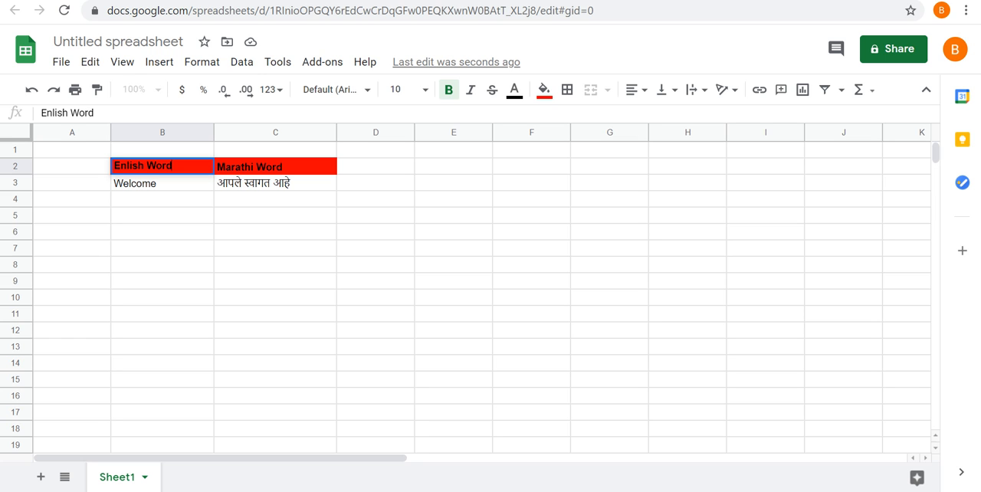
pyautogui.click(128, 166)
pyautogui.press('BackSpace')
pyautogui.write('g')
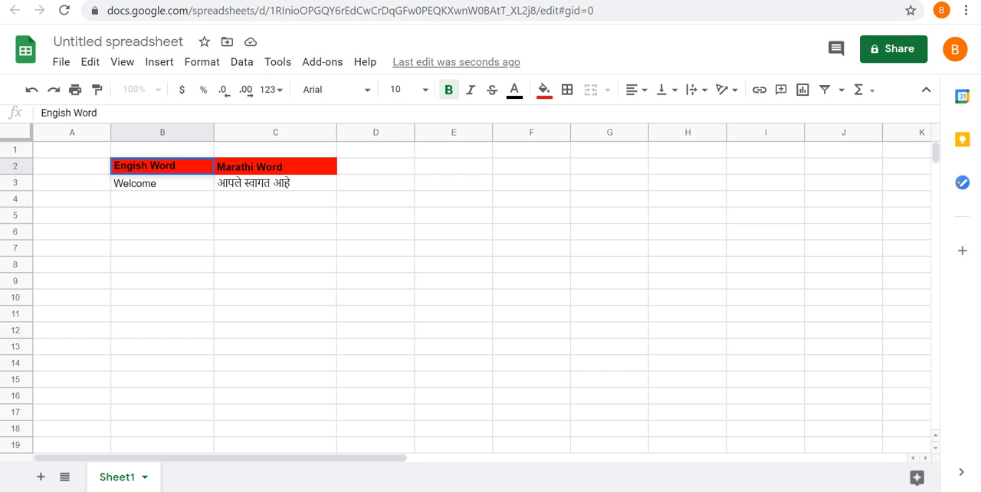
pyautogui.write('l')
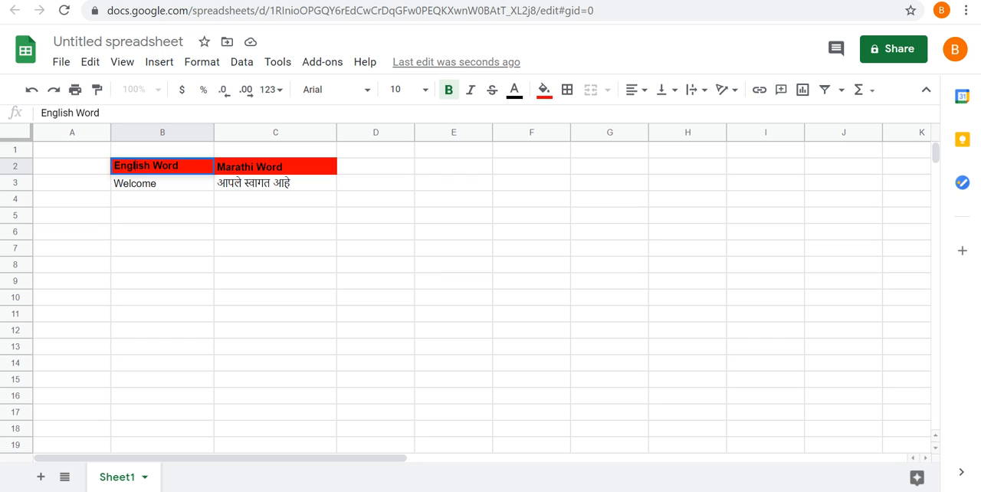
pyautogui.click(275, 199)
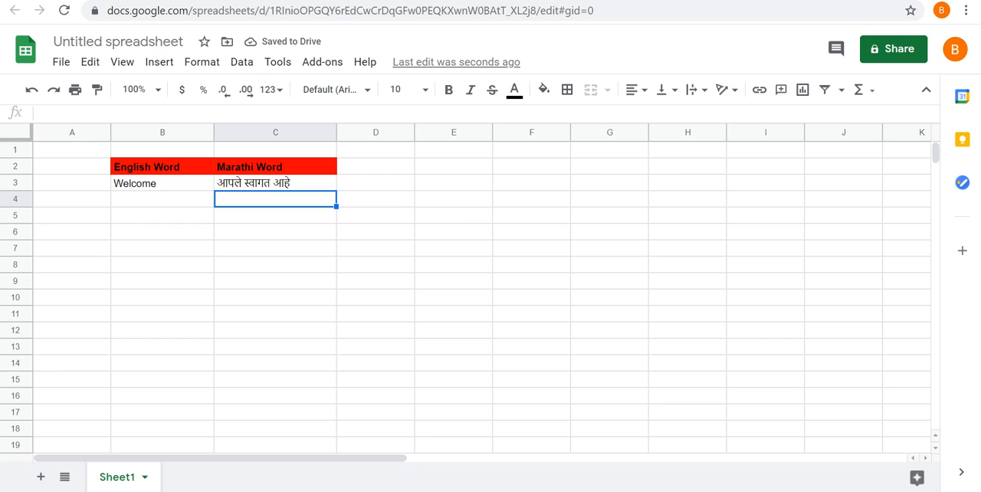
# Fill the translation formula from C3 down to C6 and enter "How are you" in cell B4.
pyautogui.click(275, 183)
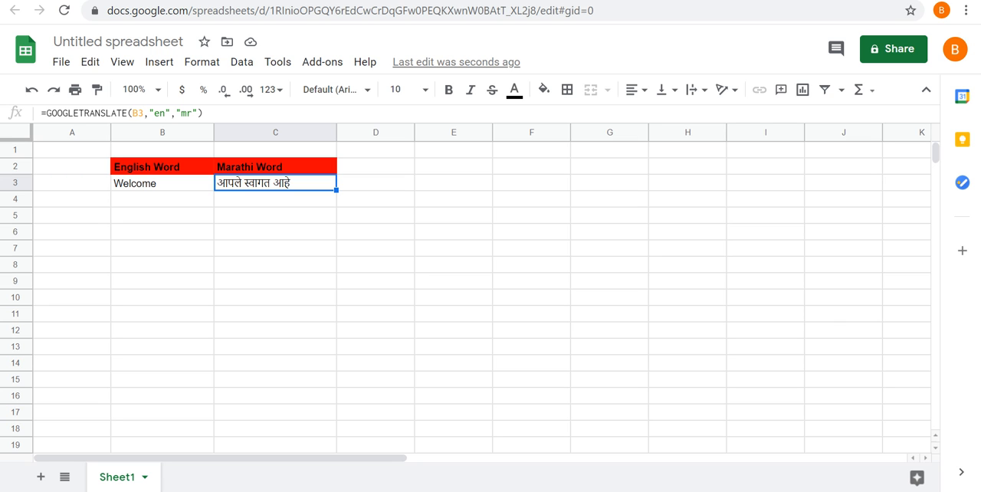
pyautogui.moveTo(336, 190); pyautogui.dragTo(330, 234)
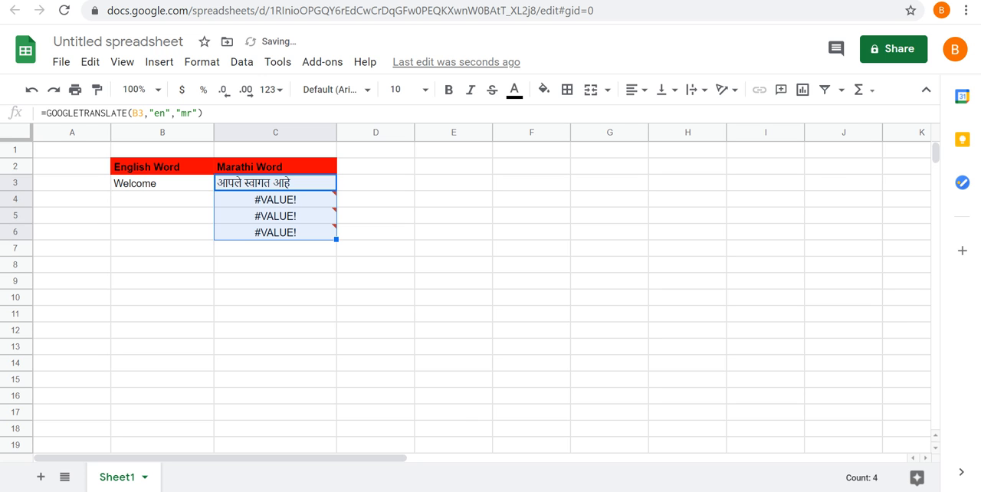
pyautogui.click(162, 199)
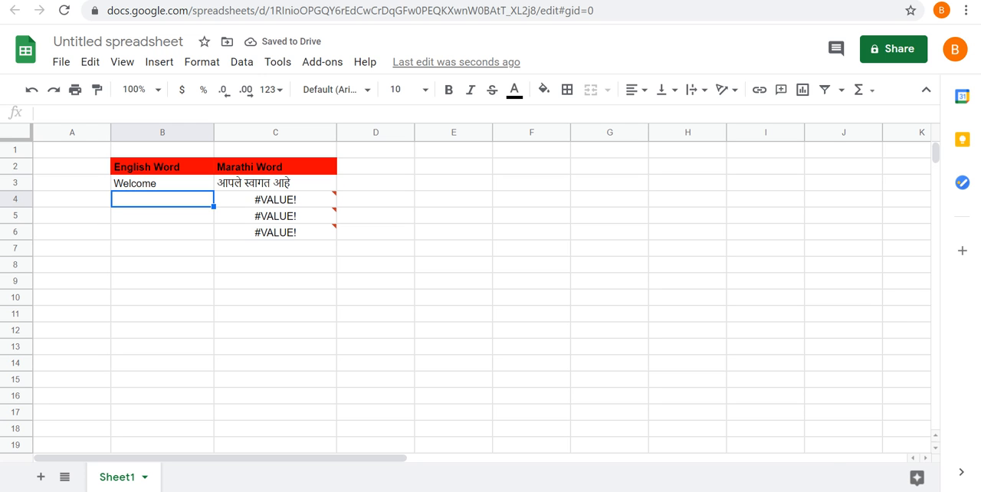
pyautogui.press('capslock')
pyautogui.write('H')
pyautogui.press('capslock')
pyautogui.write('o')
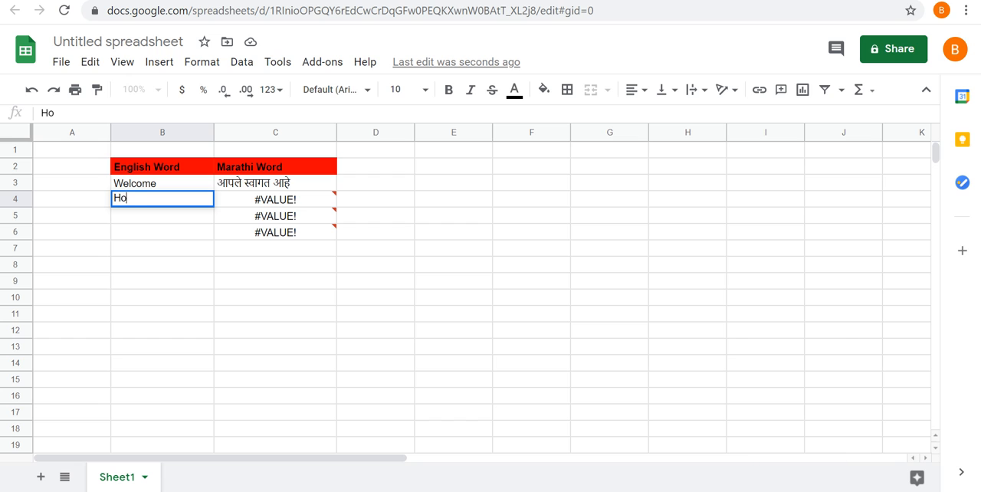
pyautogui.write('w are you')
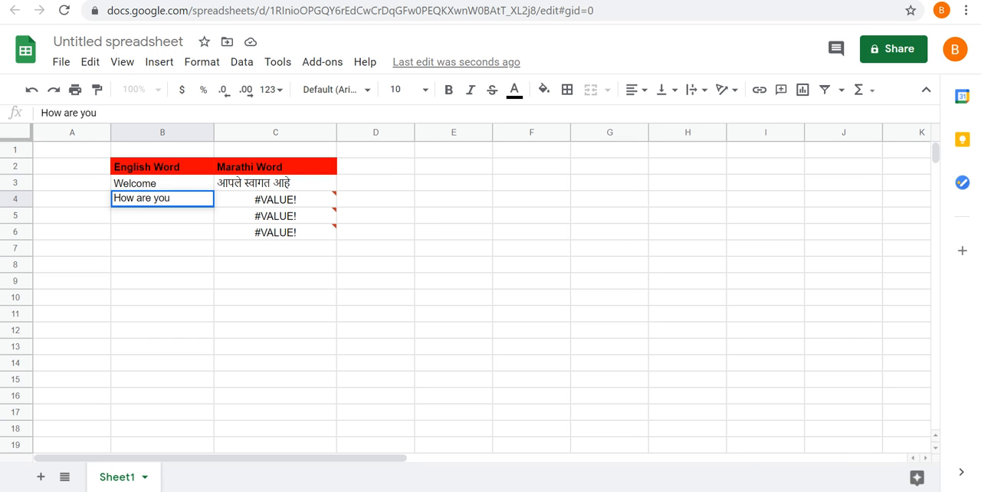
pyautogui.press('Return')
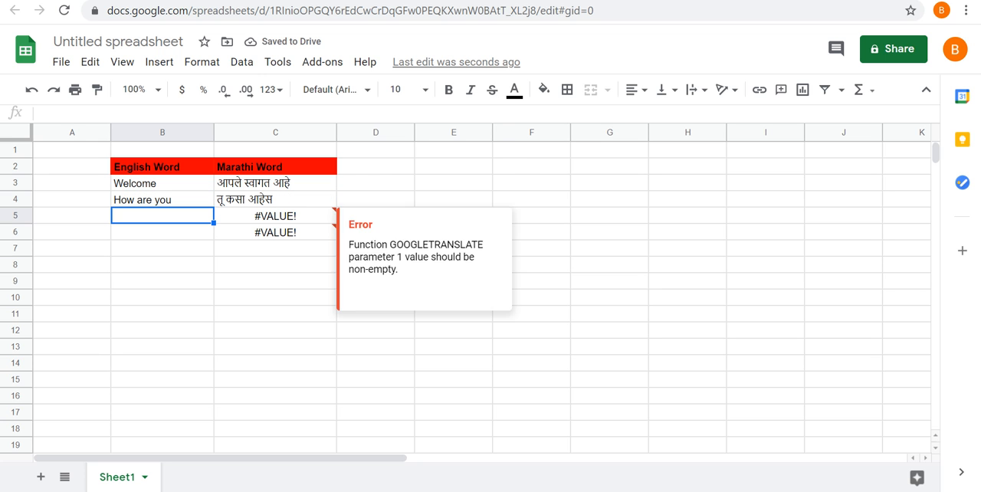
pyautogui.click(275, 199)
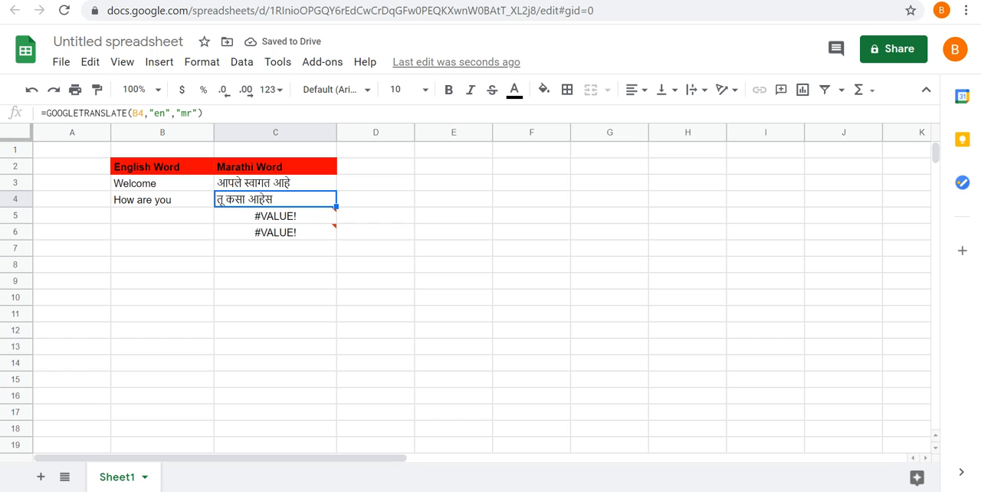
# Enter the phrase "good morning" in cell B5 as the next English text to translate.
pyautogui.click(163, 216)
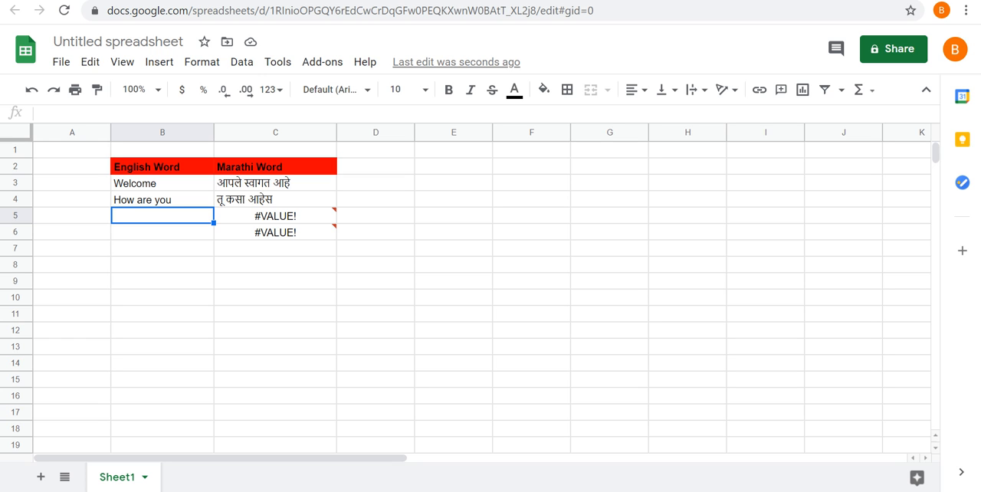
pyautogui.write('goo')
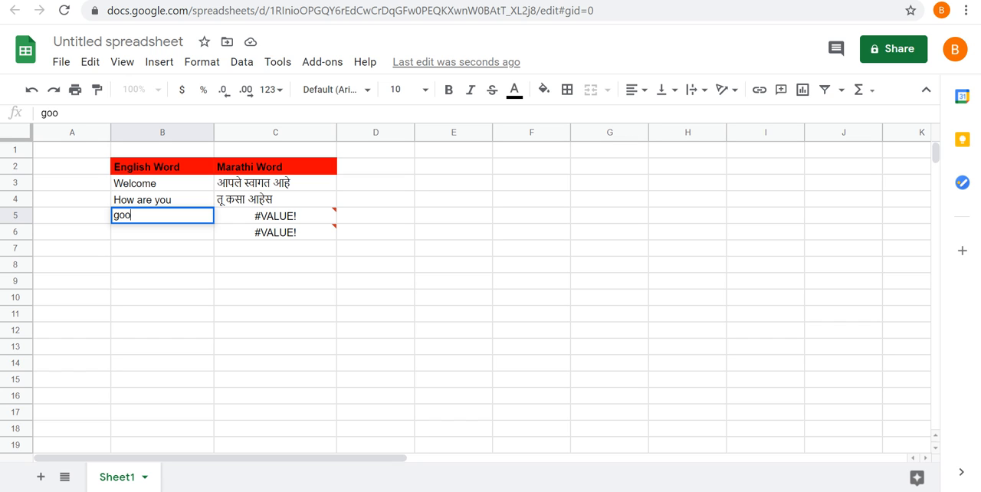
pyautogui.write('d morning')
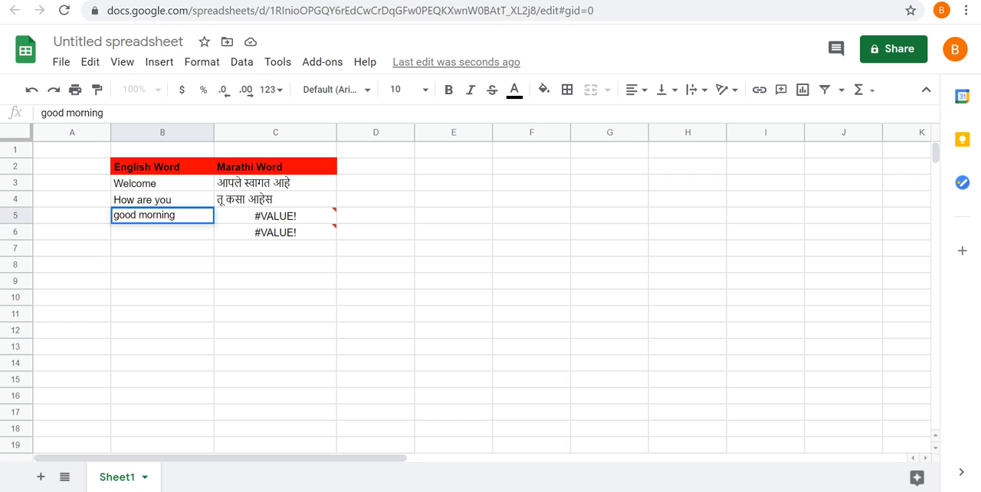
pyautogui.press('Return')
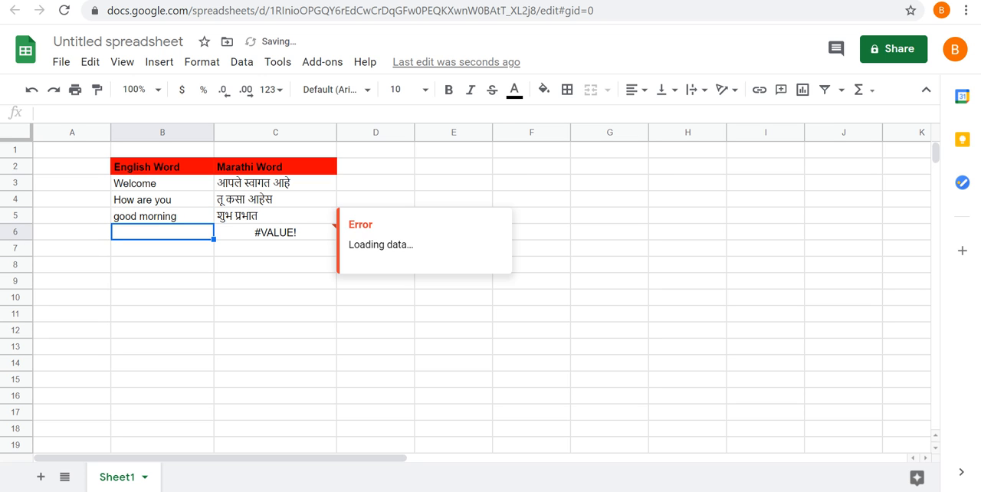
# Delete the surplus GOOGLETRANSLATE formula from cell C6, which has no English word beside it.
pyautogui.click(276, 232)
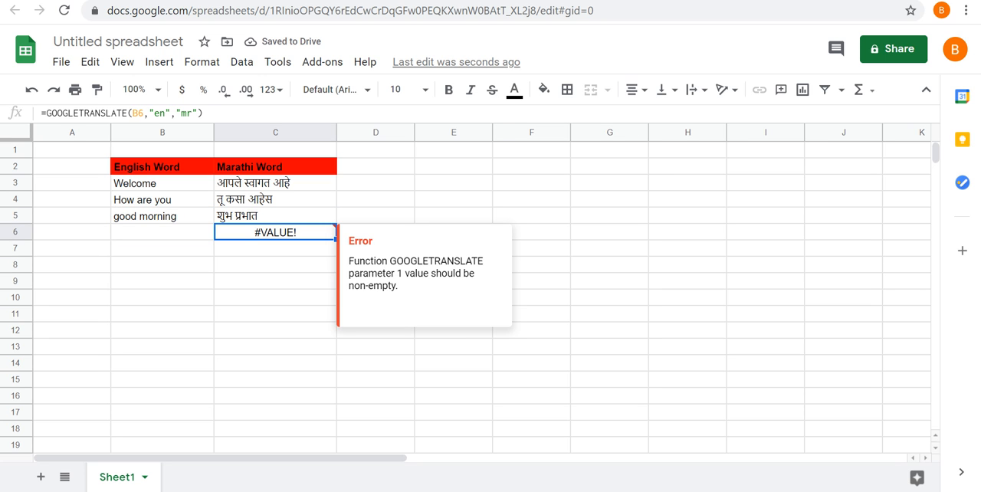
pyautogui.press('Delete')
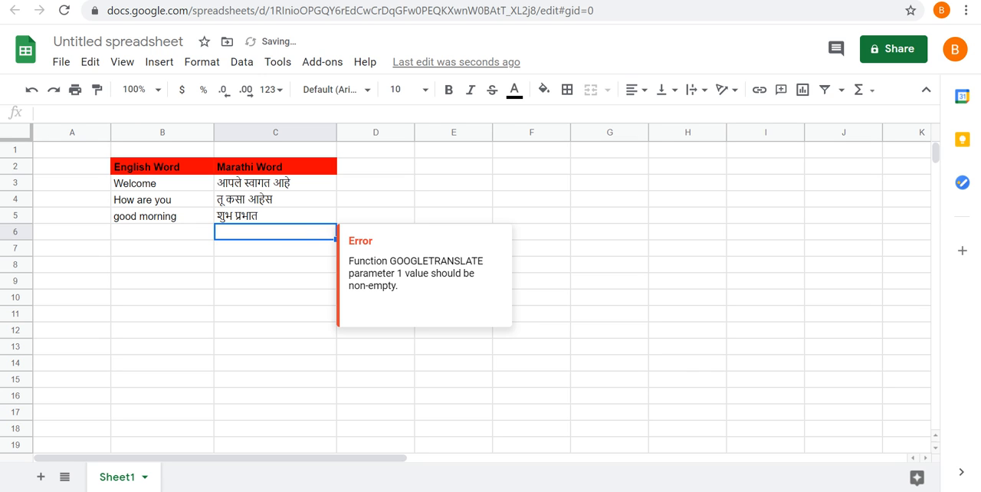
pyautogui.click(275, 281)
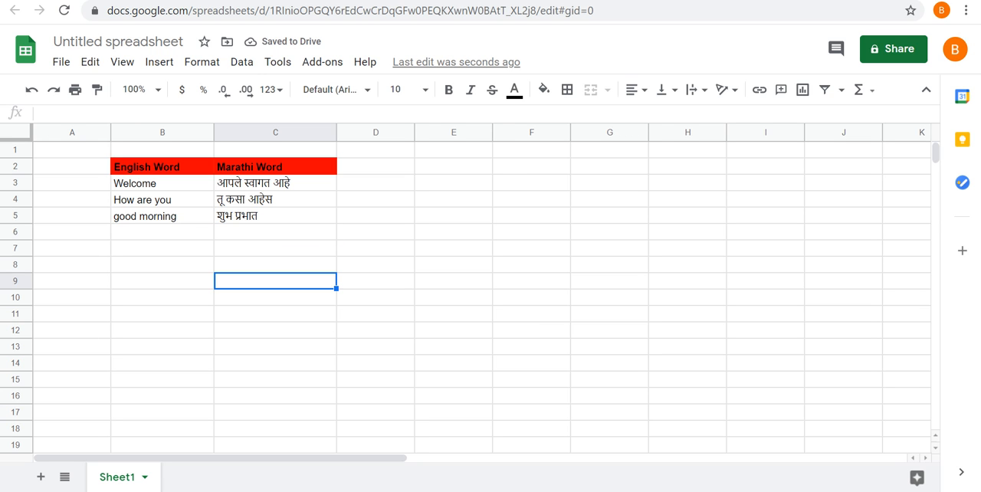